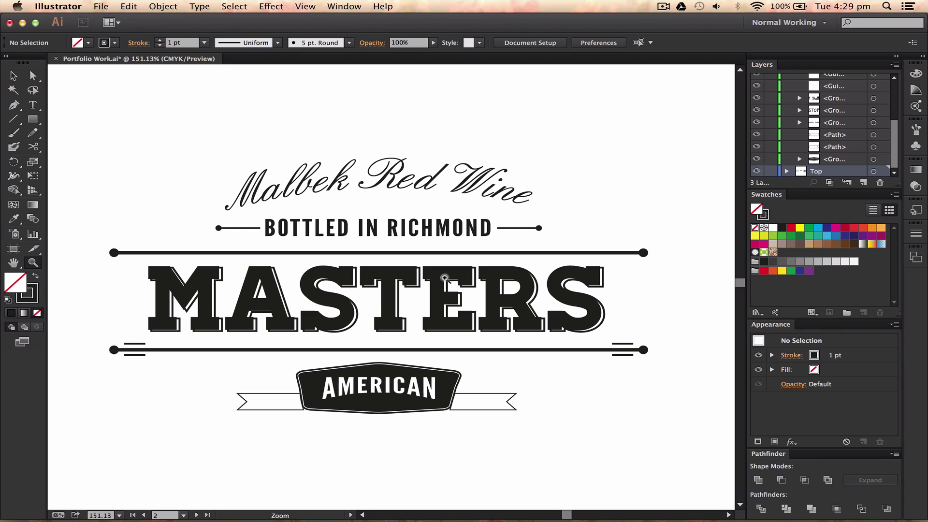
Practice selecting and deselecting the Malbek Red Wine group and the line below it
key("v")
left_click(192, 286)
left_click_drag(443, 111, 279, 207)
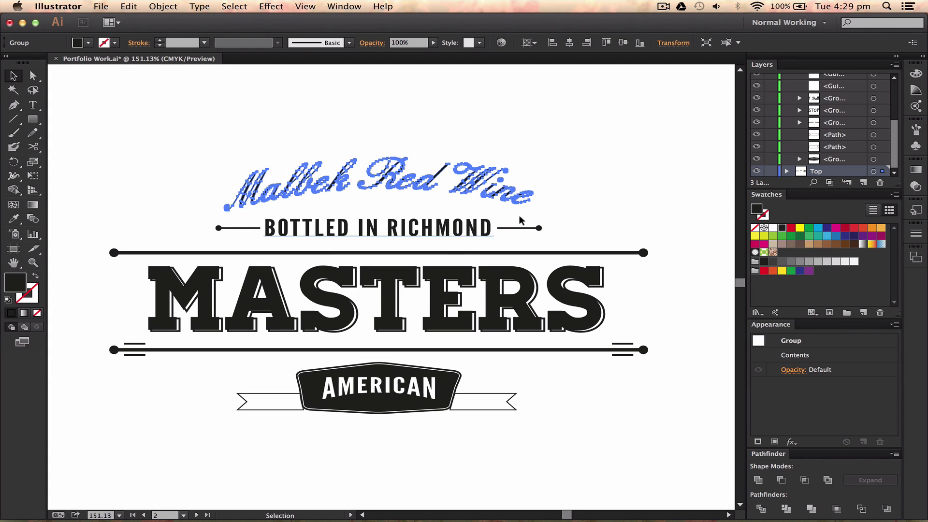
left_click(597, 198)
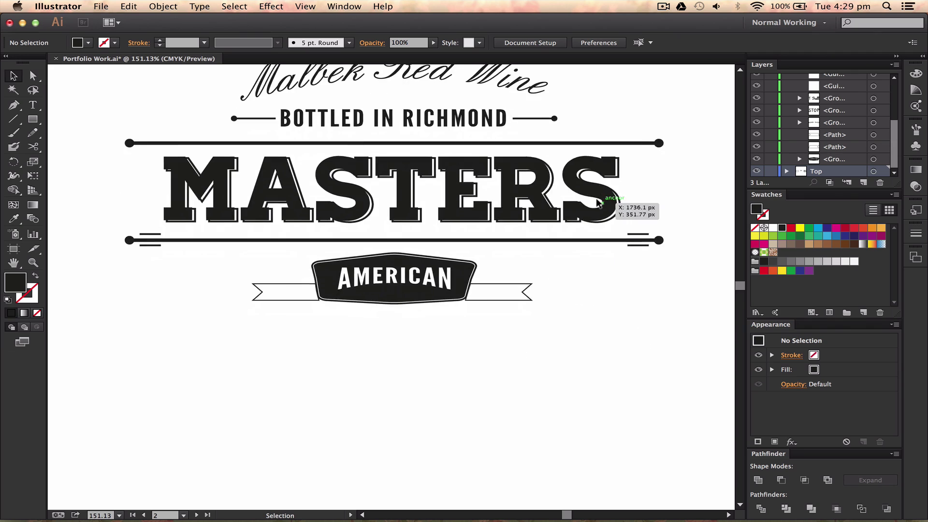
scroll(596, 198, "up", 2)
scroll(596, 198, "down", 1)
left_click_drag(656, 166, 429, 246)
left_click(616, 117)
left_click_drag(616, 117, 416, 274)
left_click(617, 190)
Select several label elements, including the Malbek text, lines and AMERICAN badge
mouse_move(607, 198)
left_mouse_down()
mouse_move(289, 478)
mouse_move(614, 94)
mouse_move(312, 428)
left_mouse_up()
left_click(307, 498)
left_click(614, 94)
left_click(317, 444)
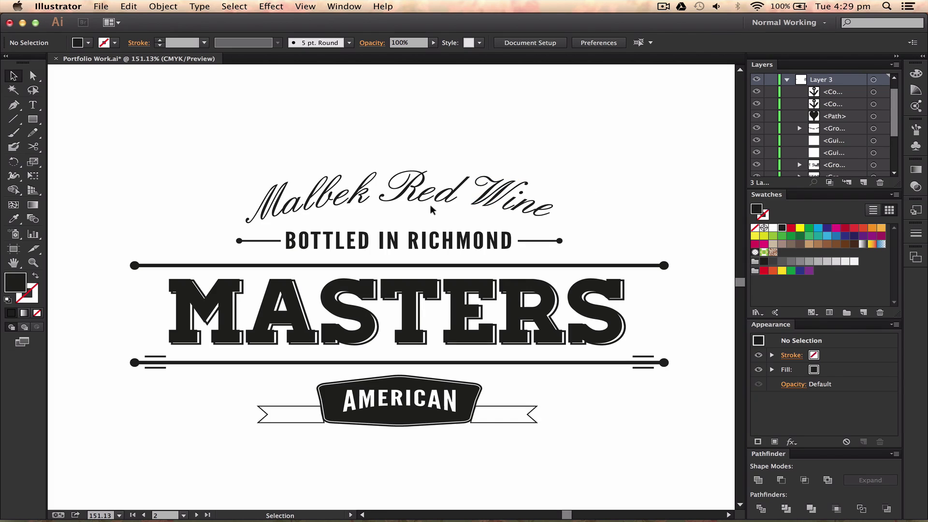
left_click_drag(431, 209, 528, 94)
left_click(540, 103)
left_click_drag(598, 96, 381, 251)
left_click(618, 138)
mouse_move(599, 133)
left_mouse_down()
mouse_move(206, 253)
mouse_move(170, 241)
left_mouse_up()
Zoom in closely on the word Malbek and pan around its lettering
key("z")
left_click_drag(253, 149, 369, 208)
left_click_drag(326, 267, 368, 233)
key("v")
scroll(369, 227, "right", 5)
scroll(369, 227, "up", 3)
Fit the artboard in view, then zoom in on the lower part of the label
key("a")
key("super+0")
key("z")
left_click_drag(279, 284, 566, 413)
scroll(570, 392, "down", 3)
scroll(624, 449, "up", 3)
Draw a straight horizontal line below the label with the Pen tool
key("p")
left_click(227, 264)
left_click(494, 264)
key("v")
left_click(429, 326)
left_click(481, 265)
Set the new line's fill to None and reselect it
left_click(38, 312)
left_click(151, 312)
left_click(313, 264)
Zoom in around the straight line and select its left anchor point
key("z")
left_click_drag(530, 212, 174, 315)
key("a")
left_click(120, 276)
scroll(247, 365, "down", 2)
scroll(295, 310, "down", 3)
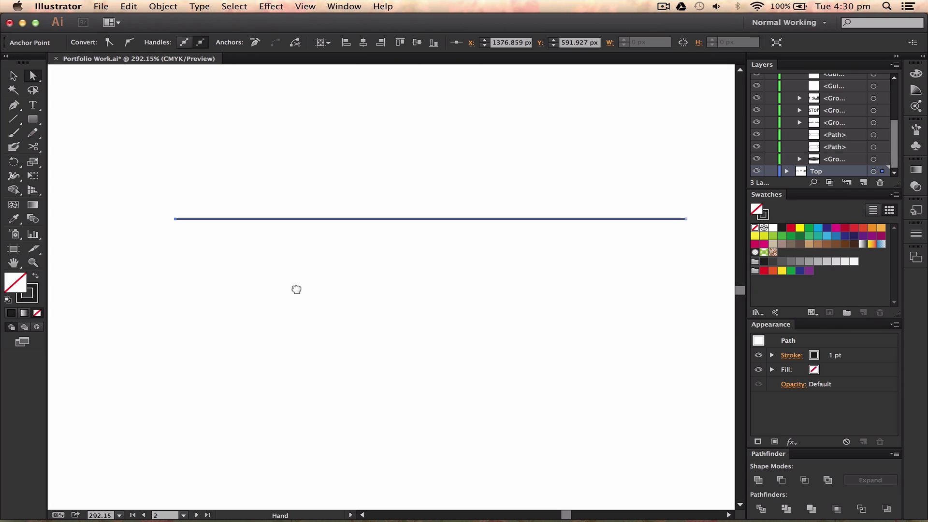
Draw a two-anchor Pen path with dragged handles to form a curve
key("p")
left_click(143, 207)
left_click_drag(142, 268, 223, 269)
left_click_drag(565, 276, 638, 339)
key("v")
Move the curve up and to the right beneath the straight line
left_click(558, 327)
left_click_drag(471, 244, 531, 233)
left_click(200, 255)
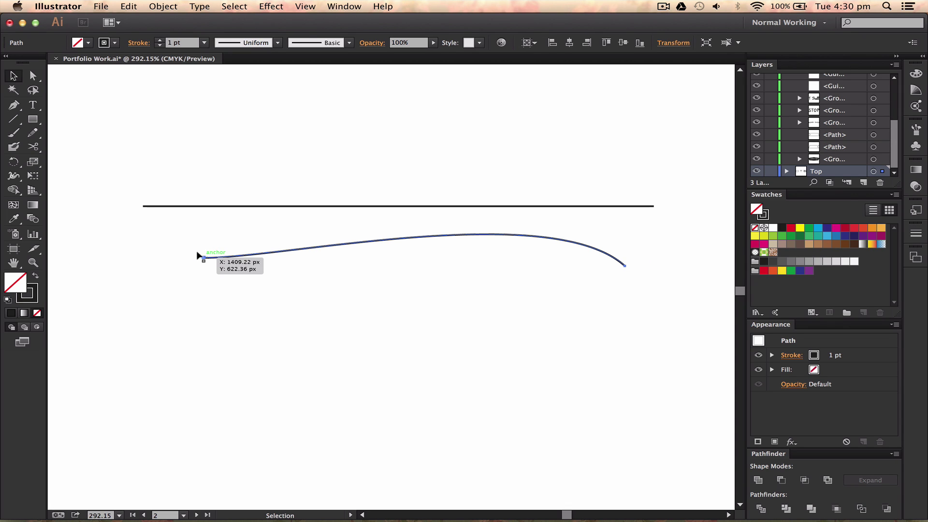
key("a")
left_click(204, 258)
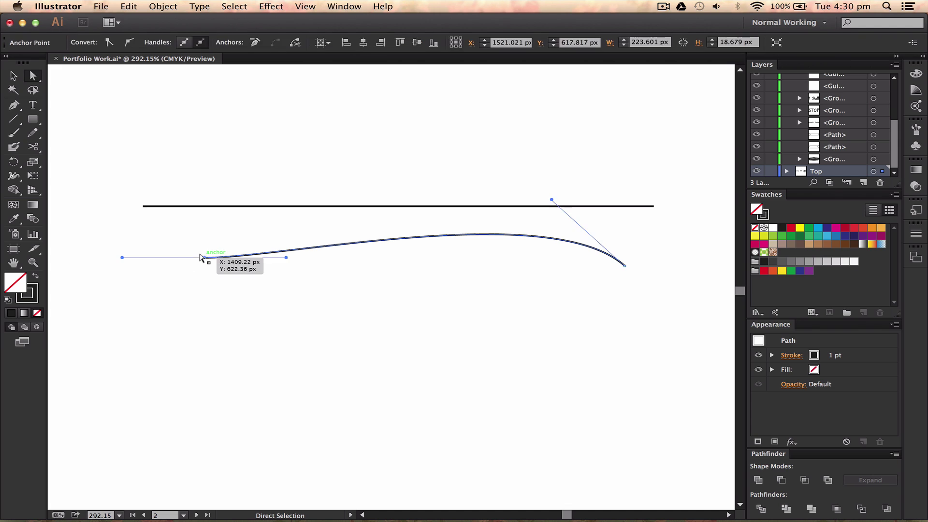
left_click_drag(203, 259, 203, 258)
left_click(623, 265)
left_click(203, 258)
Leave only the curve selected, dropping the straight line from the selection
key("v")
left_click(347, 207, "shift")
left_click(653, 206, "shift")
Change the Top layer's color to Pink in its Layer Options
double_click(858, 170)
left_click(728, 164)
left_click(718, 399)
left_click(817, 244)
Select the straight line, then zoom in around the whole logo
left_click(697, 231)
left_click_drag(654, 183, 608, 204)
left_click(650, 207)
key("ctrl+0")
key("z")
left_click_drag(548, 133, 235, 280)
Select the BOTTLED IN RICHMOND text and Malbek Red Wine group, zooming in on 'Wine'
key("v")
left_click(350, 232)
left_click(529, 185)
key("super+space")
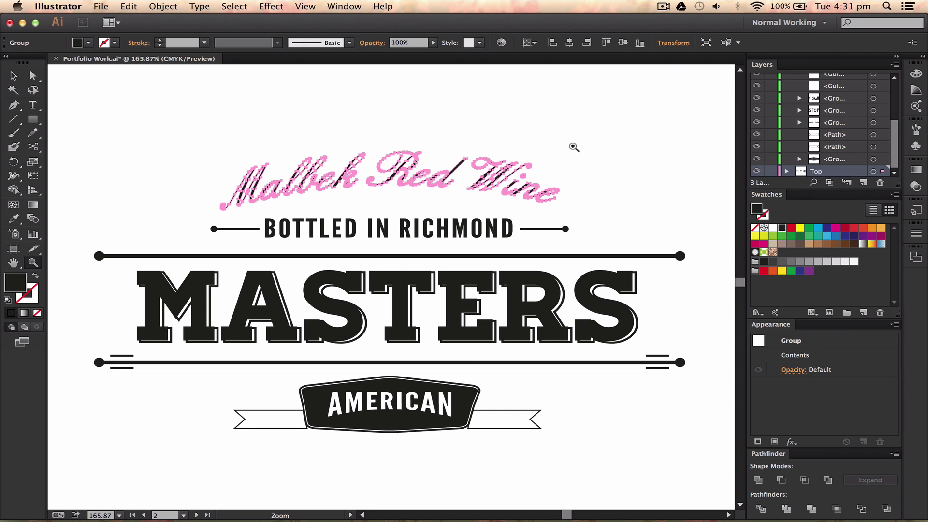
left_click_drag(580, 145, 439, 219)
left_click(544, 188)
Select the dot-and-line path and inspect the dot's anchor points up close
left_click(453, 210)
scroll(472, 289, "down", 5)
left_click(330, 386)
scroll(403, 417, "down", 3)
scroll(403, 419, "left", 5)
scroll(403, 418, "left", 5)
scroll(403, 418, "up", 3)
scroll(403, 418, "left", 5)
scroll(403, 418, "left", 3)
scroll(404, 418, "left", 2)
left_click(171, 269)
scroll(375, 311, "down", 5)
scroll(375, 311, "up", 2)
scroll(375, 311, "up", 1)
key("a")
left_click(182, 145)
key("z")
left_click_drag(153, 110, 215, 161)
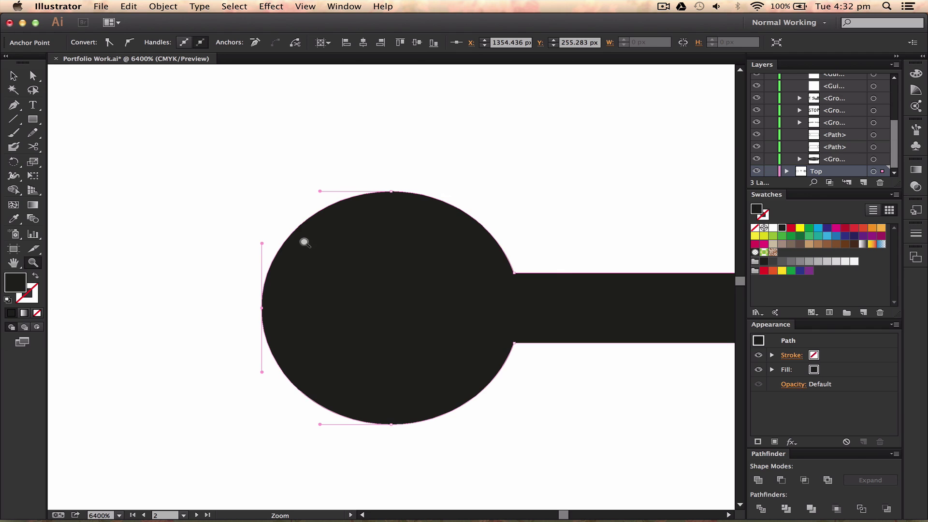
left_click_drag(288, 212, 443, 325)
Delete the practice line and curve, then zoom in around the label
key("v")
key("ctrl+0")
left_click_drag(497, 307, 269, 378)
key("Delete")
key("z")
mouse_move(516, 113)
left_mouse_down()
mouse_move(233, 308)
mouse_move(297, 292)
left_mouse_up()
left_click_drag(296, 291, 225, 299)
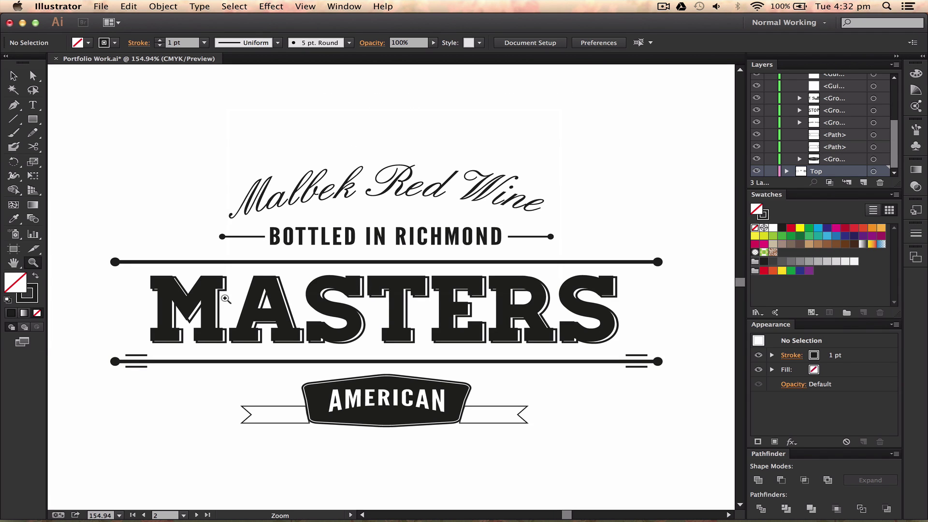
scroll(226, 299, "up", 3)
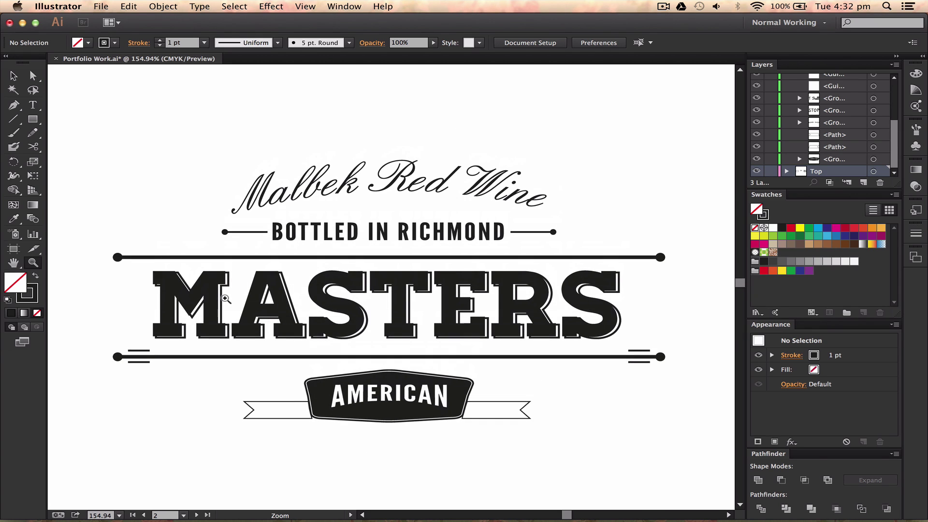